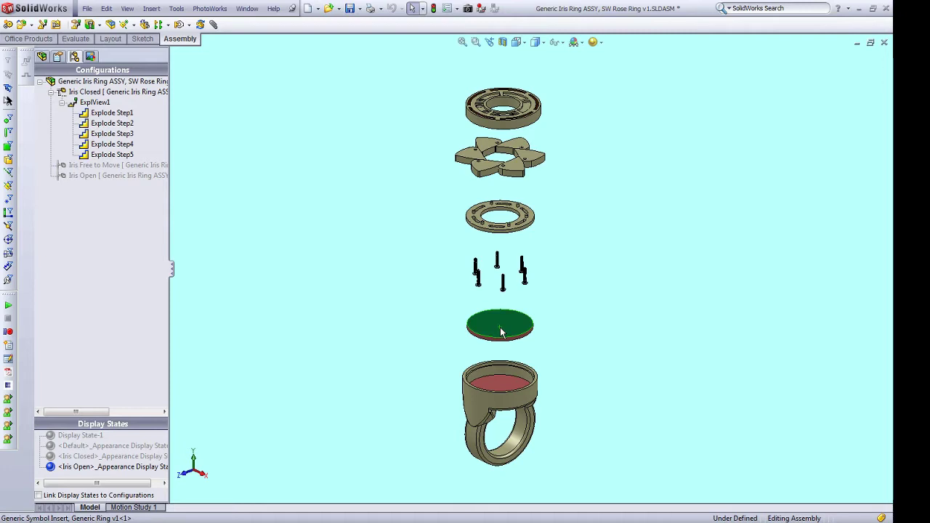
Deselect the red disk part and save the exploded iris ring assembly.
{"action": "left_click", "coordinate": [588, 341]}
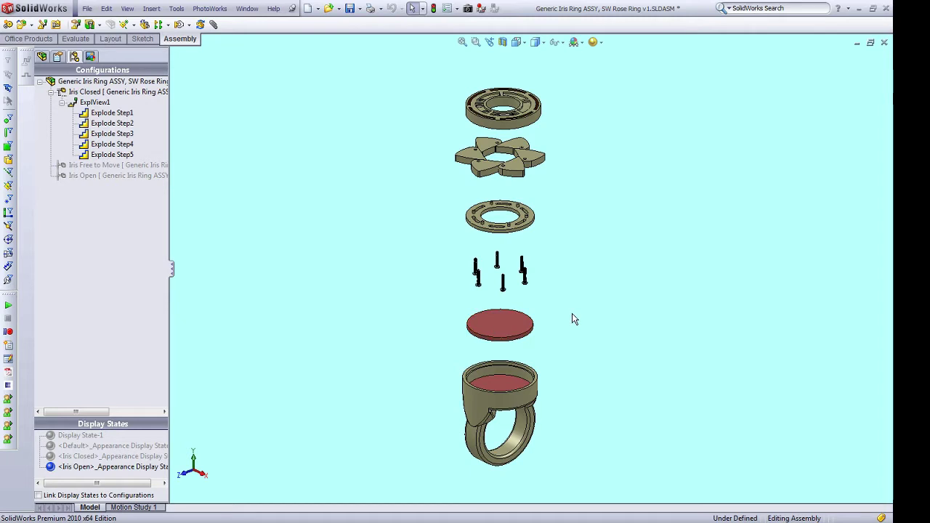
{"action": "key", "text": "ctrl+s"}
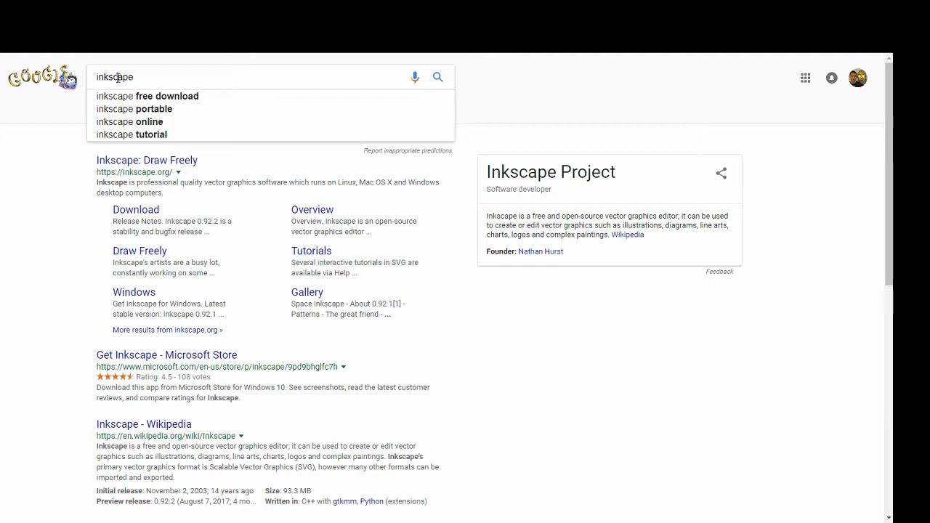
Dismiss the search suggestions and go to the Inkscape download page from the inkscape.org result.
{"action": "double_click", "coordinate": [159, 79]}
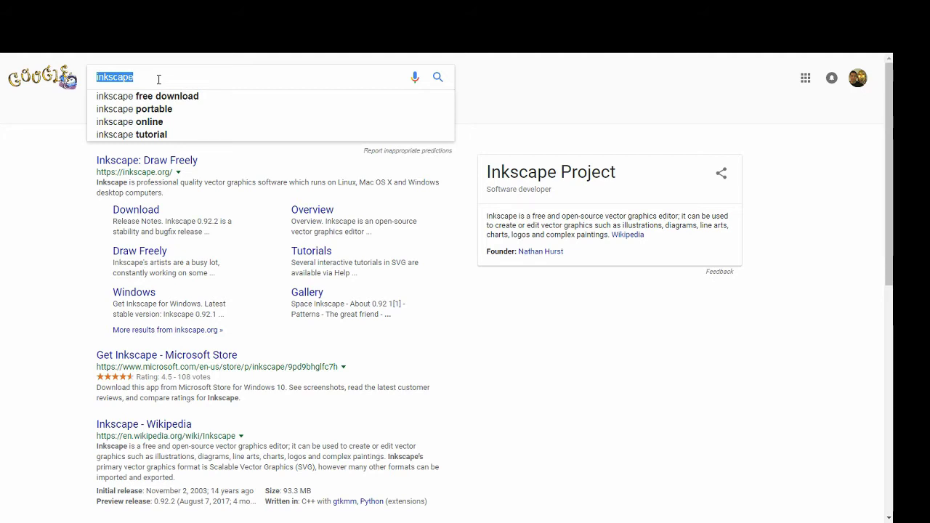
{"action": "left_click", "coordinate": [55, 228]}
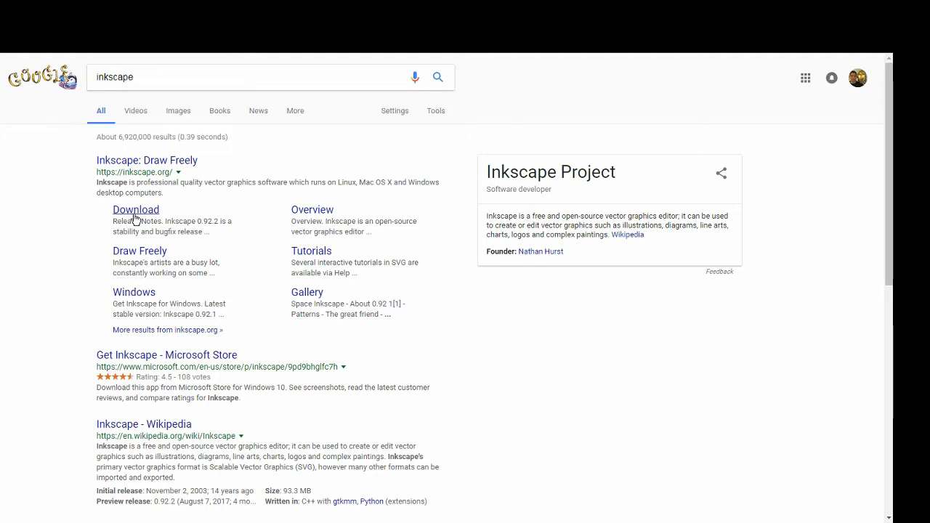
{"action": "left_click", "coordinate": [135, 215]}
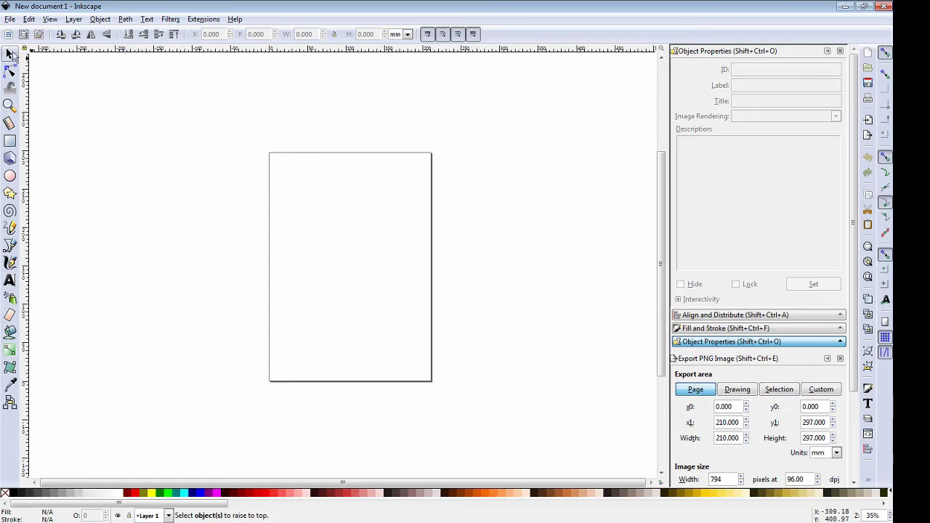
Open the existing document Symbol Template Page.svg in Inkscape.
{"action": "left_click", "coordinate": [11, 19]}
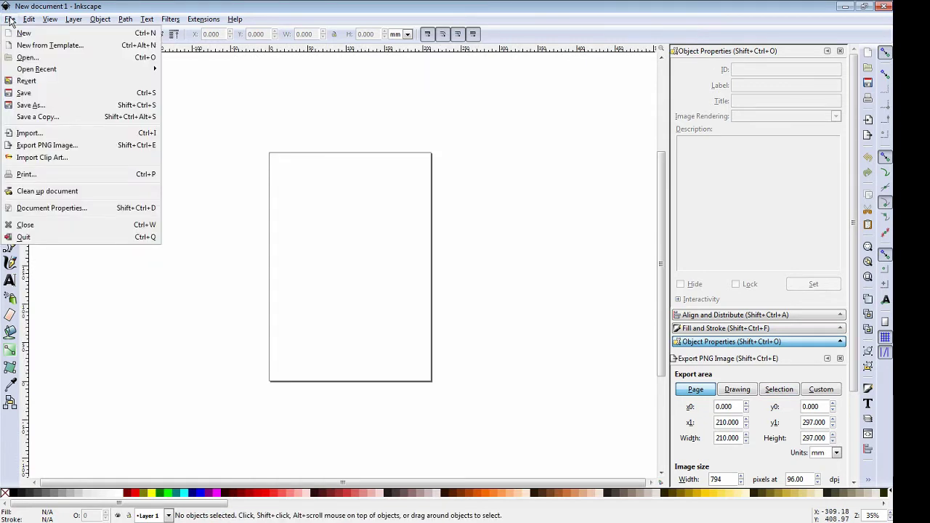
{"action": "left_click", "coordinate": [38, 61]}
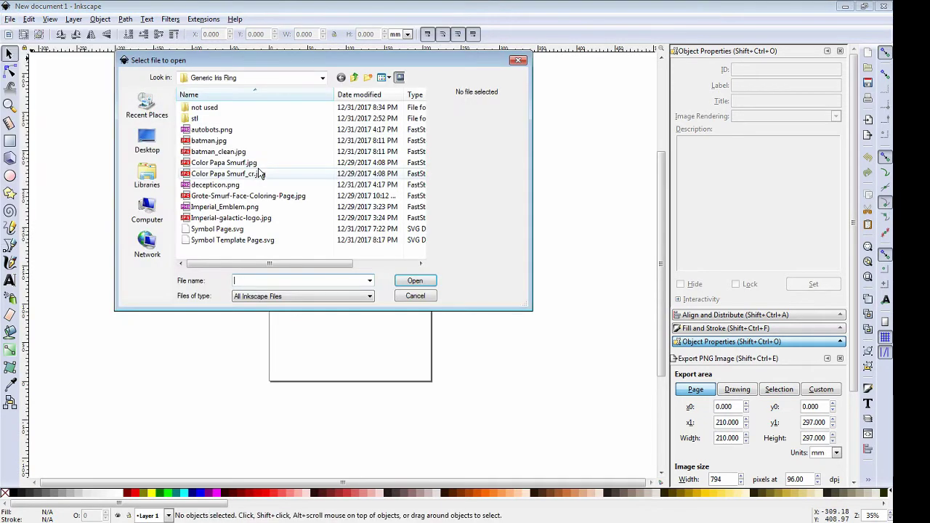
{"action": "double_click", "coordinate": [237, 242]}
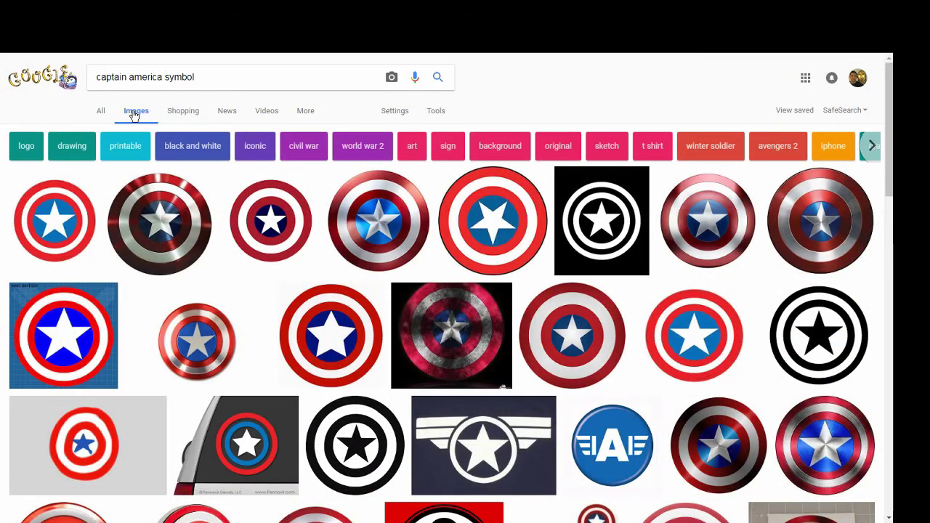
Save a red, white and blue star shield image from Google Images as captain_america.jpg.
{"action": "left_click_drag", "start_coordinate": [211, 75], "coordinate": [97, 78]}
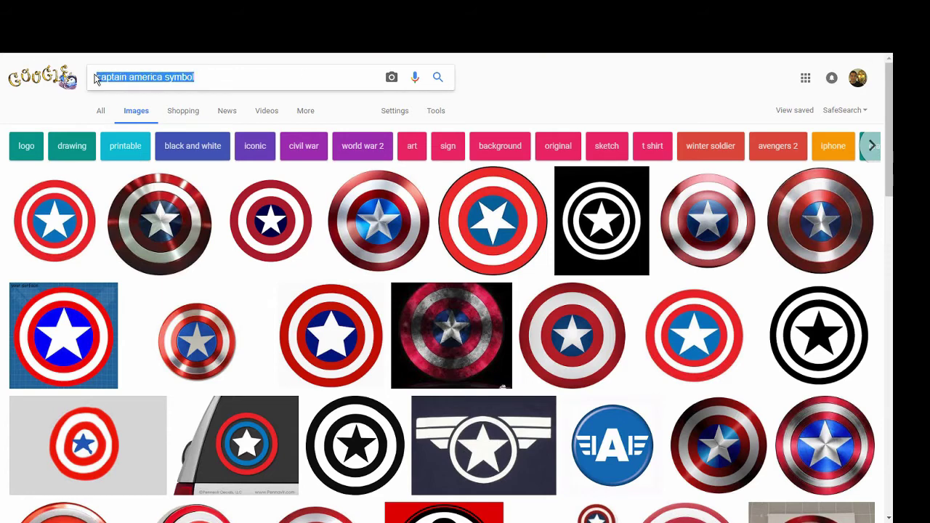
{"action": "left_click", "coordinate": [517, 98]}
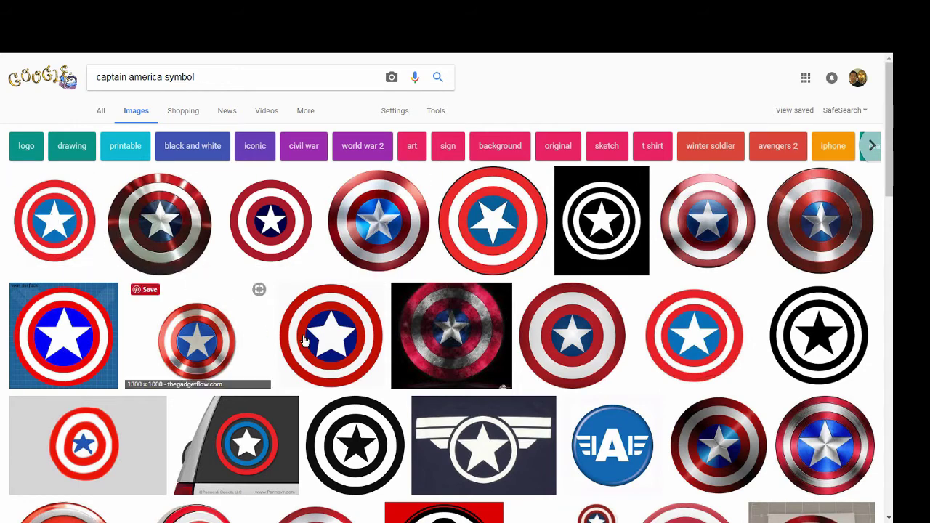
{"action": "right_click", "coordinate": [327, 323]}
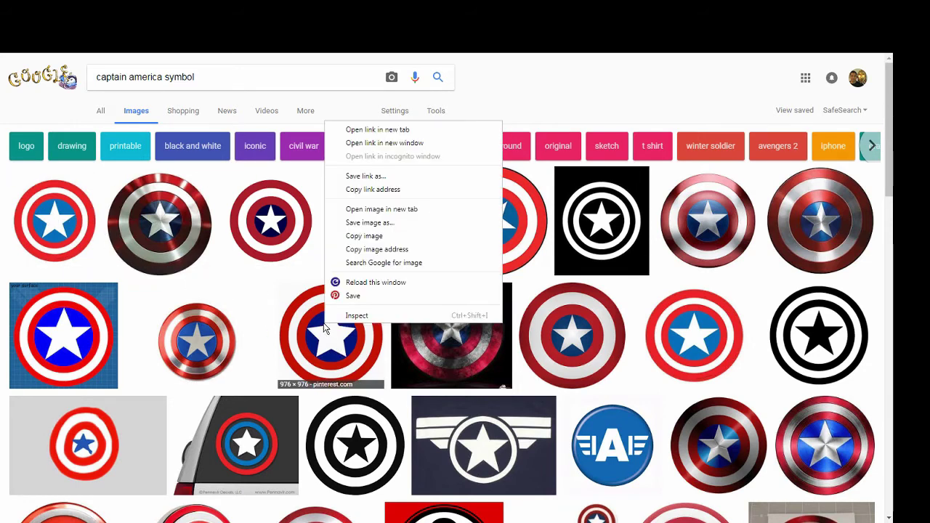
{"action": "left_click", "coordinate": [371, 223]}
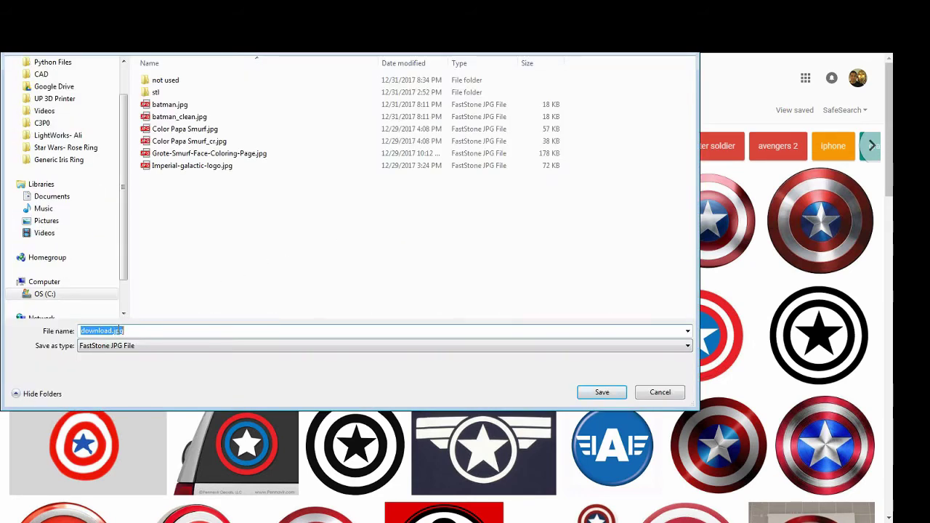
{"action": "left_click", "coordinate": [109, 331]}
{"action": "double_click", "coordinate": [112, 331]}
{"action": "type", "text": "capt"}
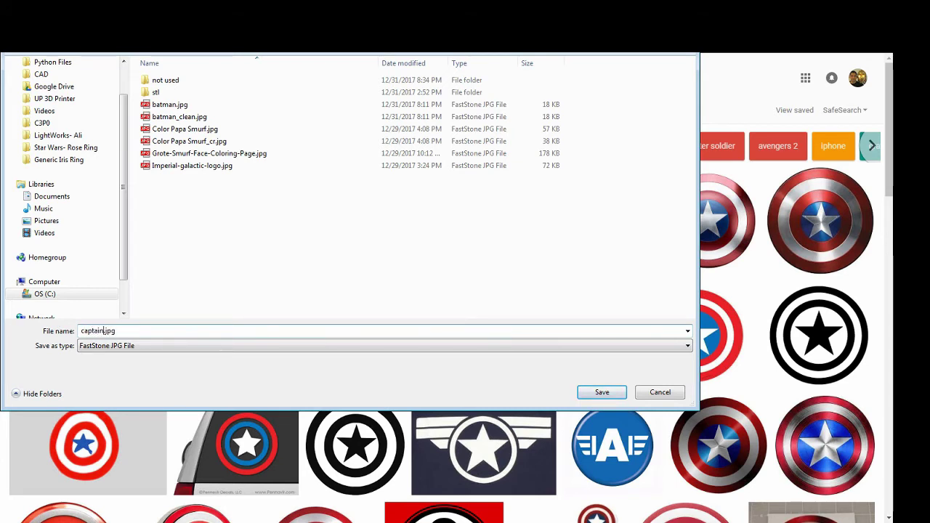
{"action": "type", "text": "ain_america"}
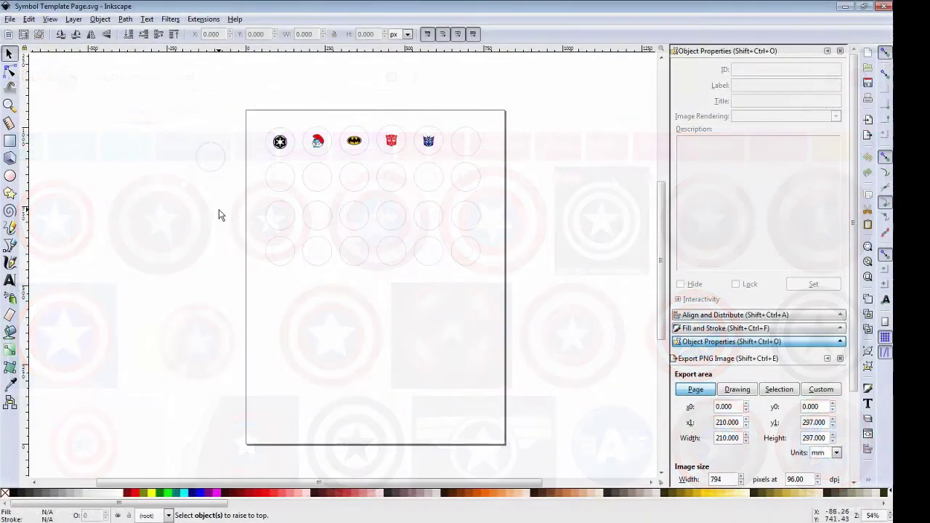
Import captain_america.jpg into the symbol template page as an embedded image.
{"action": "left_click", "coordinate": [11, 19]}
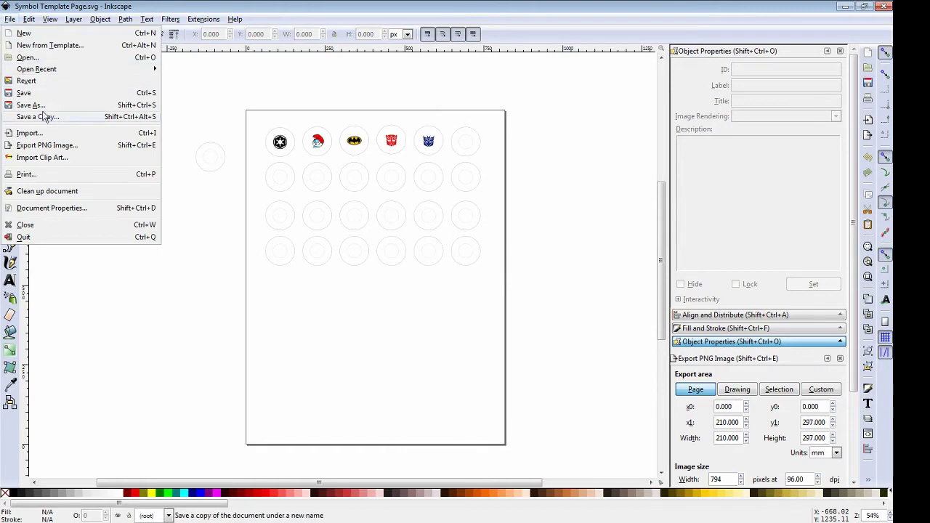
{"action": "left_click", "coordinate": [51, 135]}
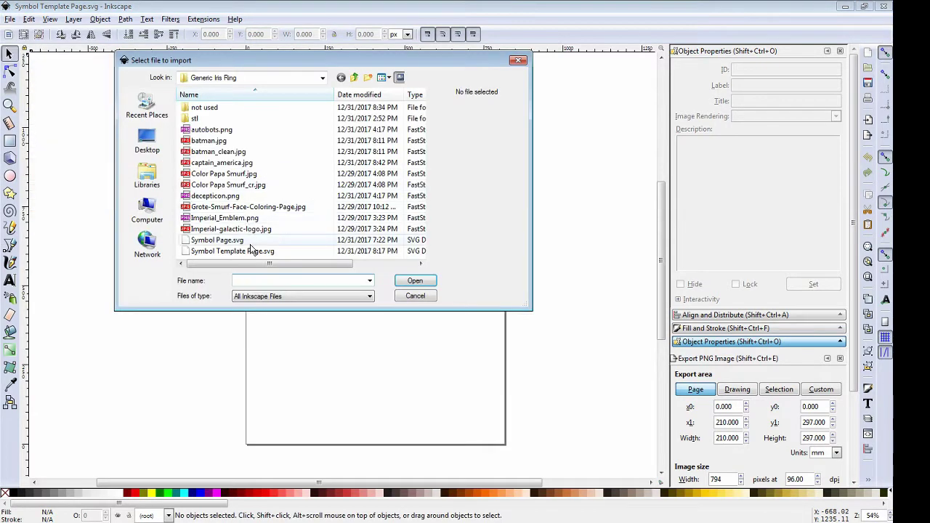
{"action": "double_click", "coordinate": [231, 164]}
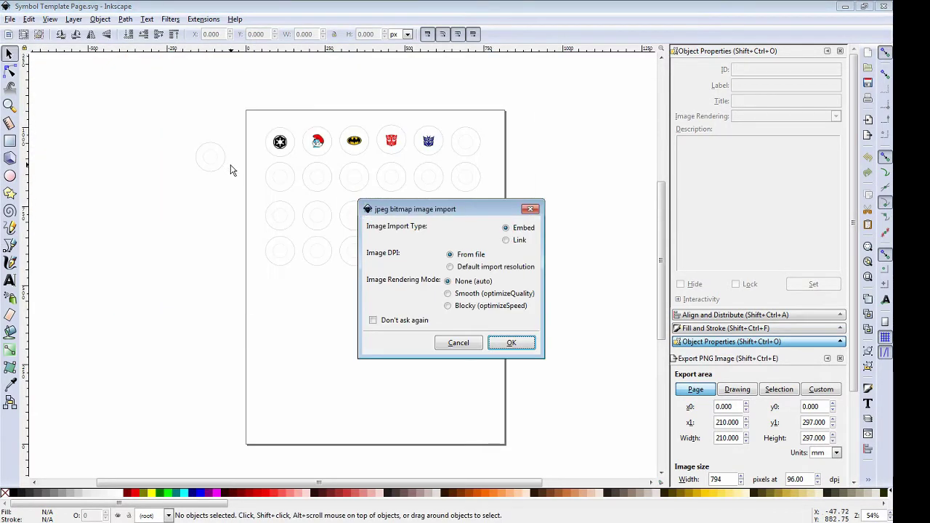
{"action": "left_click", "coordinate": [511, 343]}
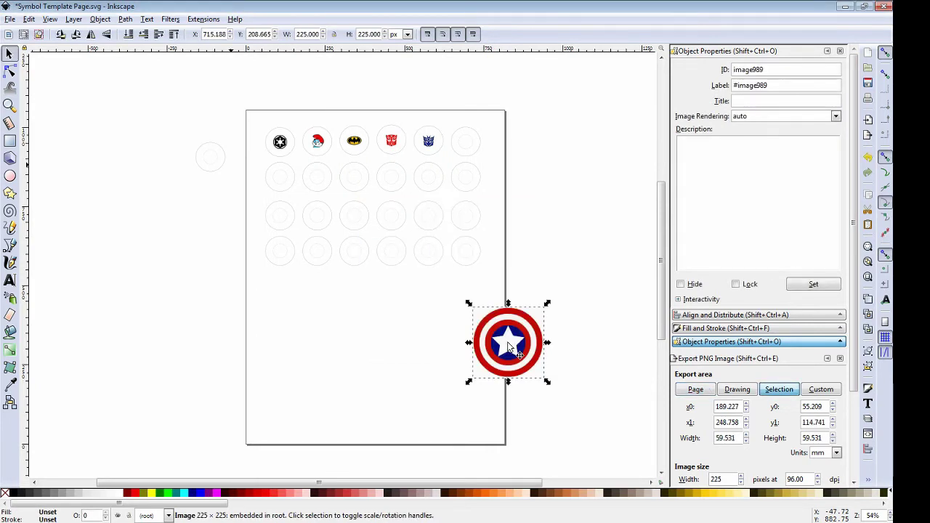
Zoom in, move the shield image up-left beside the empty circle, and lock width/height proportions.
{"action": "left_click_drag", "start_coordinate": [508, 341], "coordinate": [522, 173]}
{"action": "left_click", "coordinate": [553, 321]}
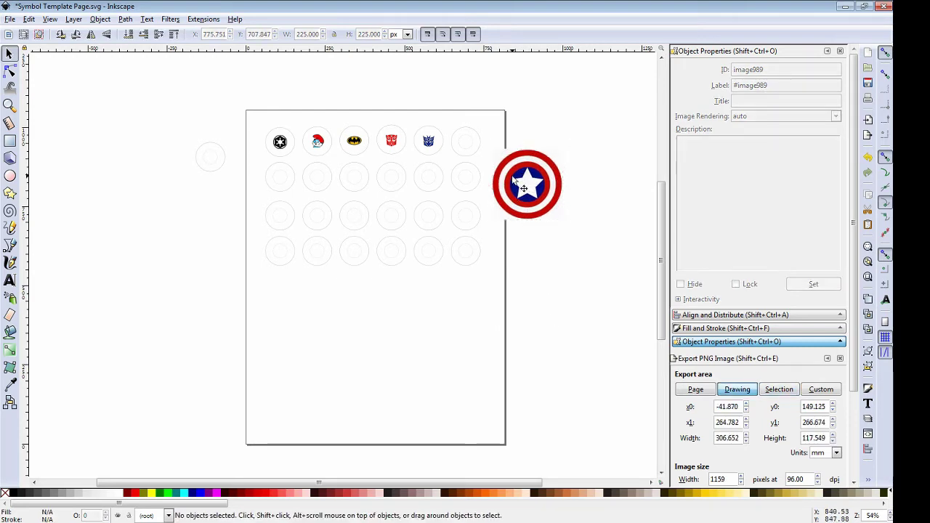
{"action": "scroll", "coordinate": [494, 146], "scroll_direction": "up", "scroll_amount": 2}
{"action": "scroll", "coordinate": [477, 156], "scroll_direction": "right", "scroll_amount": 1}
{"action": "scroll", "coordinate": [445, 247], "scroll_direction": "up", "scroll_amount": 2, "text": "ctrl"}
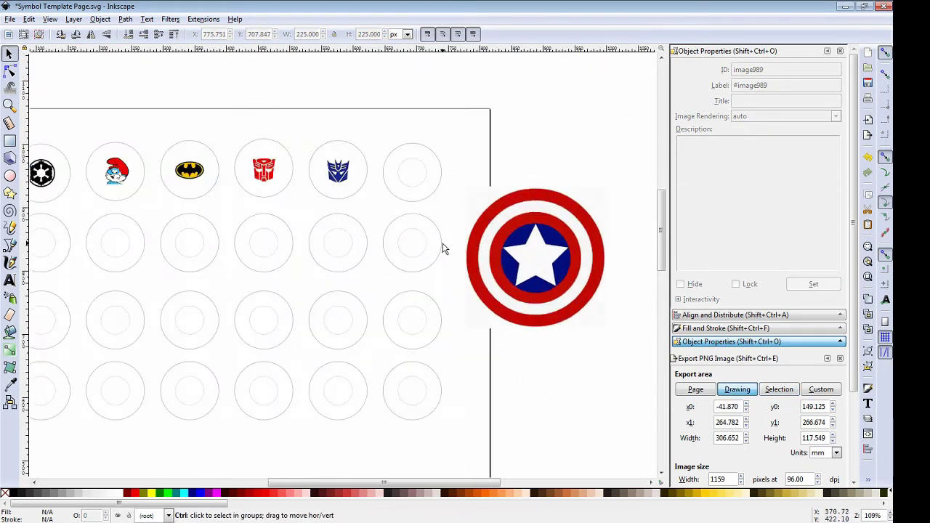
{"action": "left_click_drag", "start_coordinate": [536, 272], "coordinate": [522, 262]}
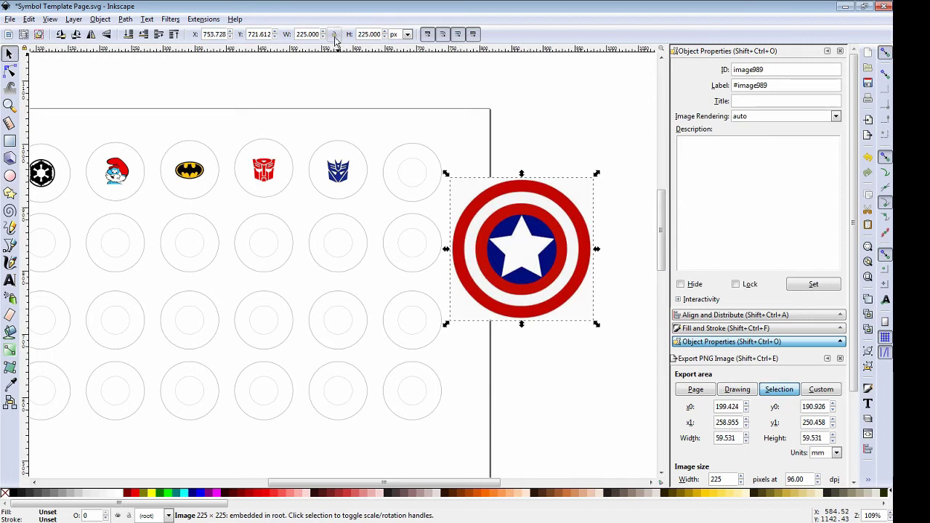
{"action": "left_click", "coordinate": [337, 36]}
Shrink the Captain America shield image proportionally by dragging its corner scale handle.
{"action": "left_click_drag", "start_coordinate": [598, 325], "coordinate": [510, 251]}
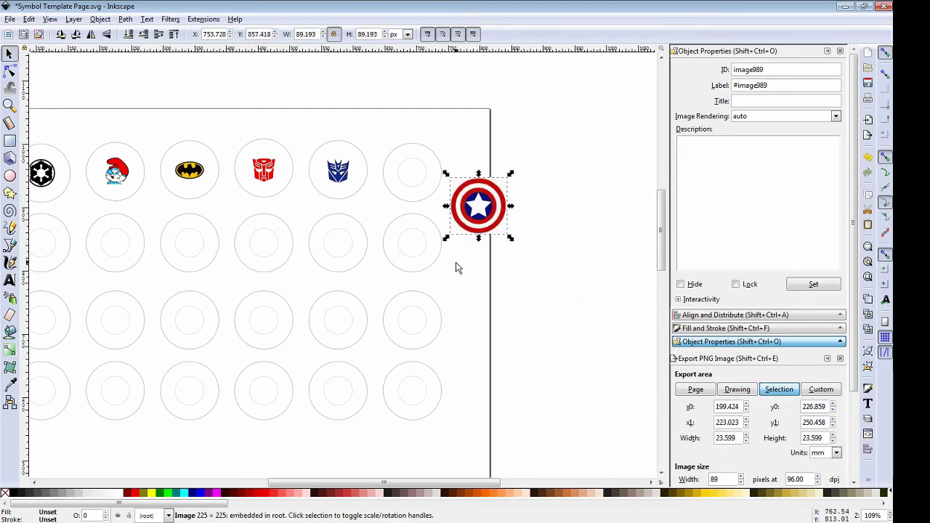
{"action": "left_click", "coordinate": [465, 254]}
{"action": "scroll", "coordinate": [465, 255], "scroll_direction": "up", "scroll_amount": 3}
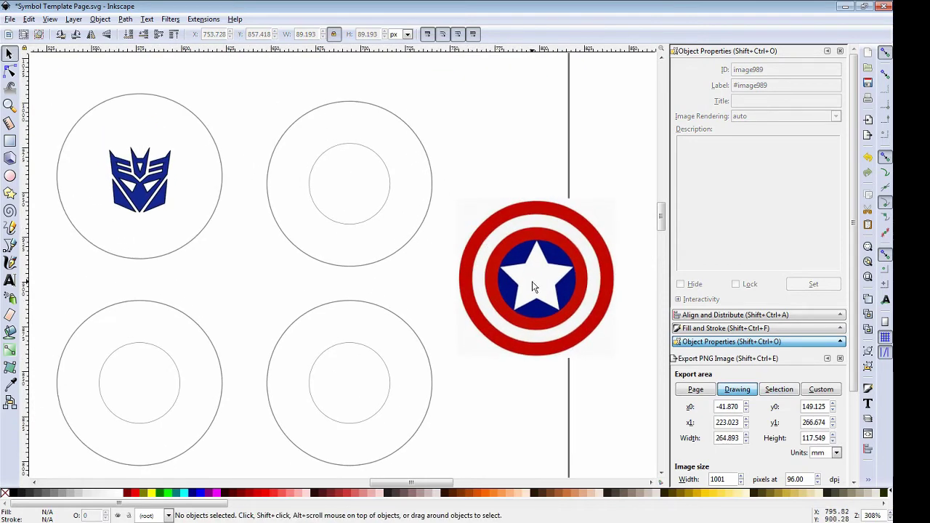
{"action": "left_click_drag", "start_coordinate": [533, 286], "coordinate": [503, 225]}
{"action": "left_click_drag", "start_coordinate": [589, 298], "coordinate": [526, 259]}
{"action": "left_click", "coordinate": [487, 274]}
{"action": "scroll", "coordinate": [515, 286], "scroll_direction": "up", "scroll_amount": 1}
{"action": "scroll", "coordinate": [515, 286], "scroll_direction": "left", "scroll_amount": 3}
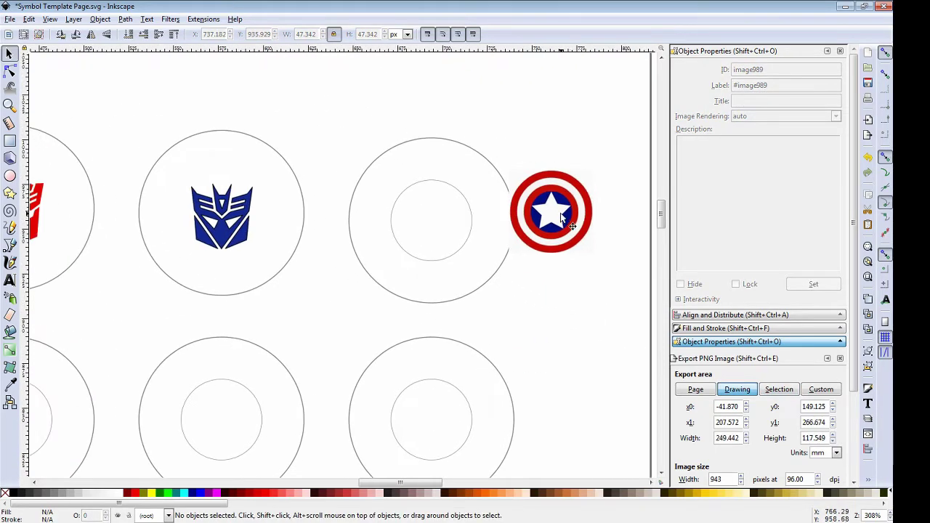
Place the shield in the empty top-row circle, fitting it to 44.422 × 44.422 px, centred.
{"action": "left_click_drag", "start_coordinate": [564, 218], "coordinate": [436, 224]}
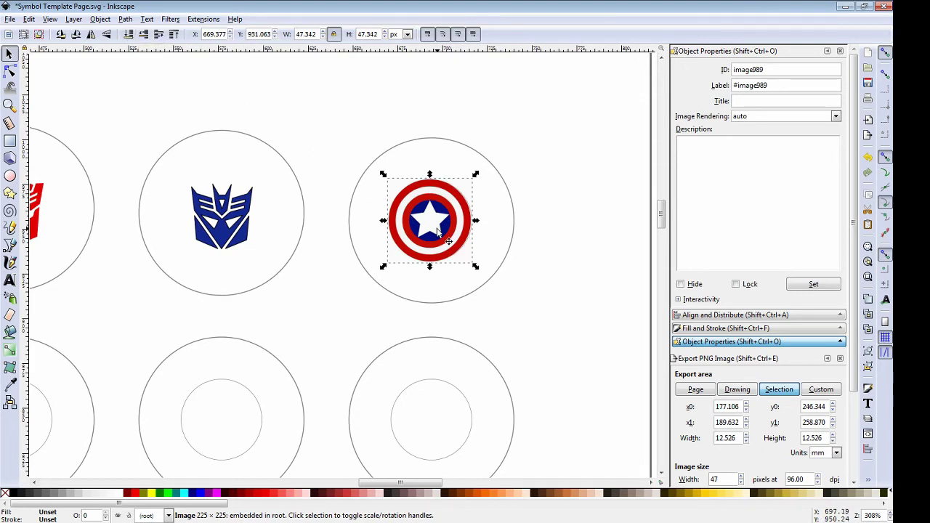
{"action": "scroll", "coordinate": [434, 225], "scroll_direction": "up", "scroll_amount": 2, "text": "ctrl"}
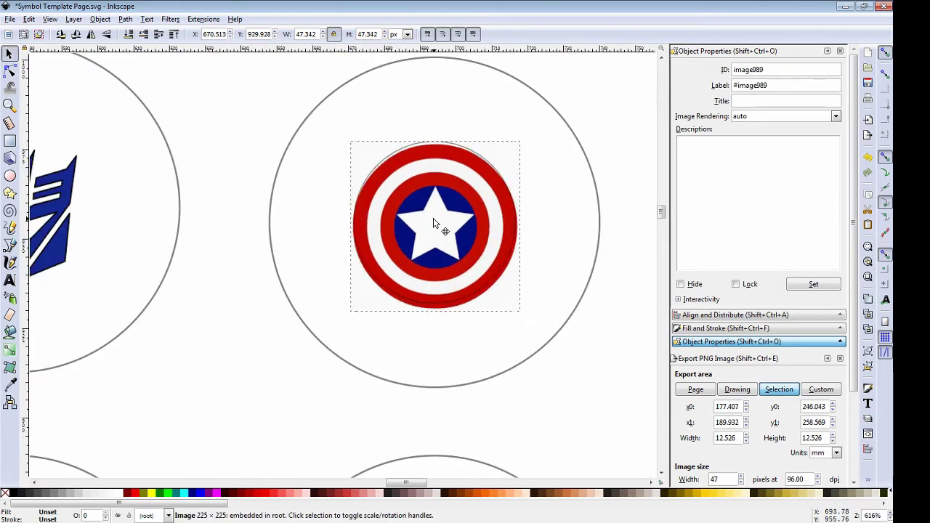
{"action": "left_click_drag", "start_coordinate": [527, 319], "coordinate": [519, 311]}
{"action": "left_click", "coordinate": [445, 240]}
{"action": "left_click_drag", "start_coordinate": [439, 237], "coordinate": [437, 233]}
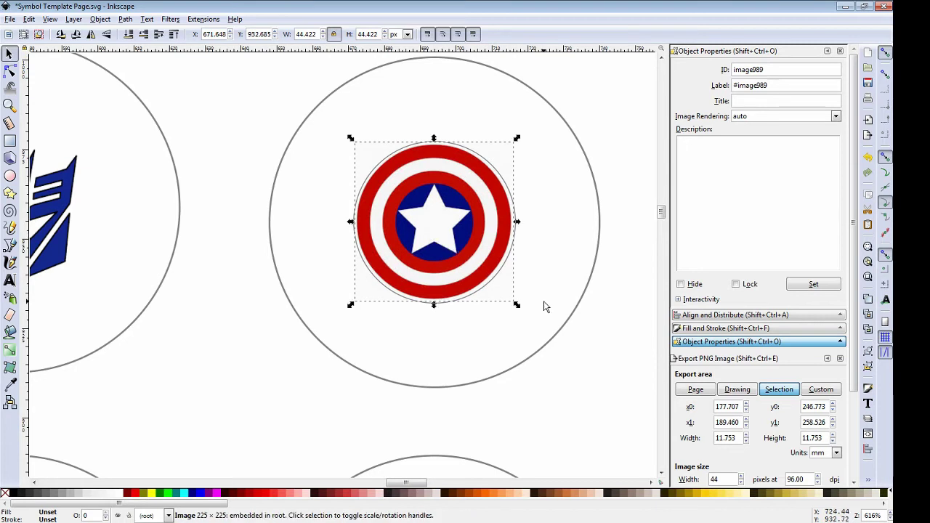
Ungroup the template circles around the shield and delete the thin inner ring.
{"action": "left_click", "coordinate": [632, 373]}
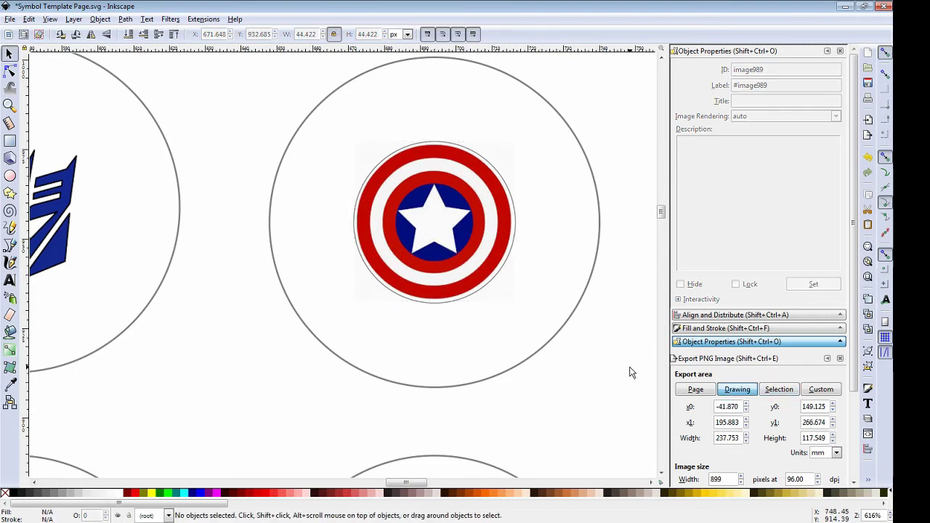
{"action": "left_click", "coordinate": [564, 325]}
{"action": "right_click", "coordinate": [564, 324]}
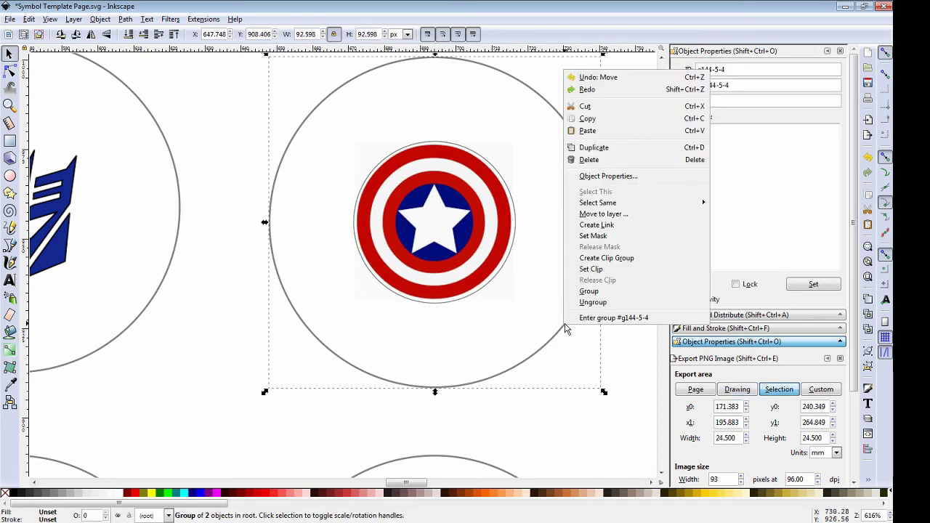
{"action": "left_click", "coordinate": [581, 303]}
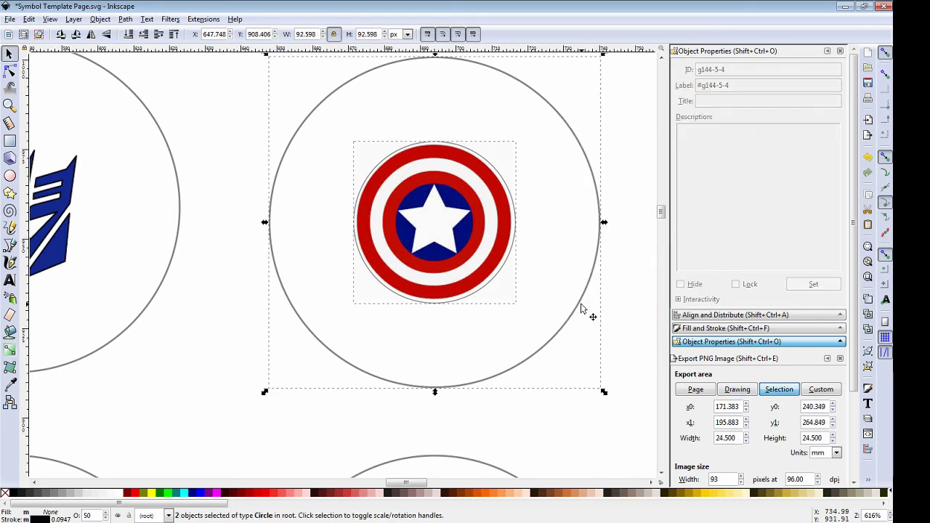
{"action": "left_click", "coordinate": [613, 332]}
{"action": "left_click", "coordinate": [508, 271]}
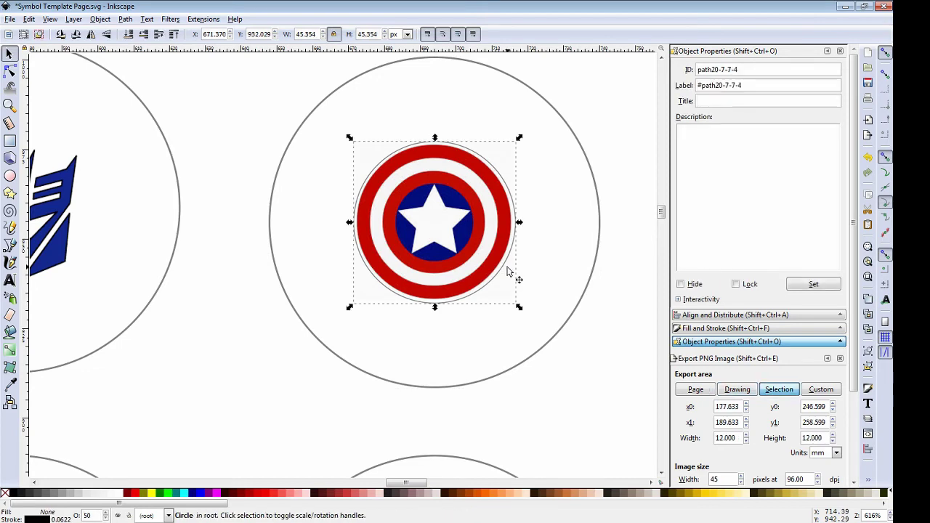
{"action": "key", "text": "Delete"}
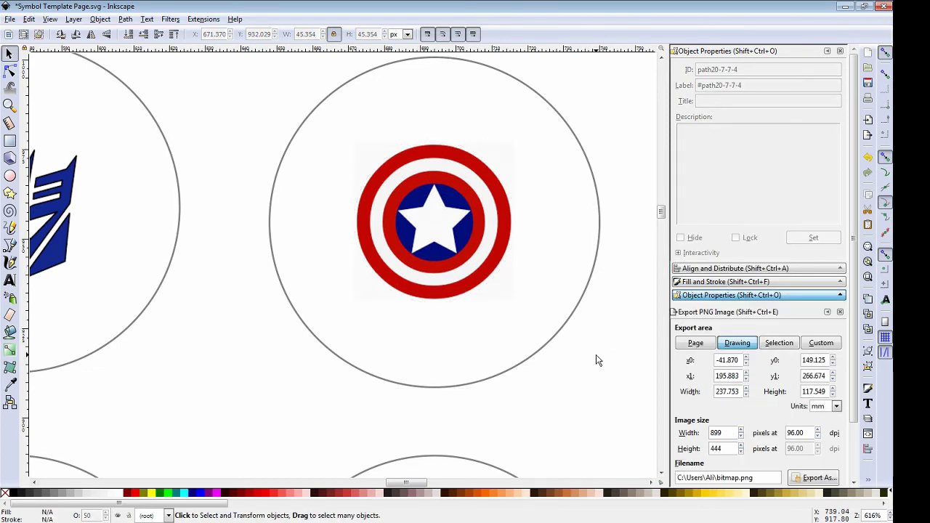
{"action": "scroll", "coordinate": [596, 360], "scroll_direction": "down", "scroll_amount": 5}
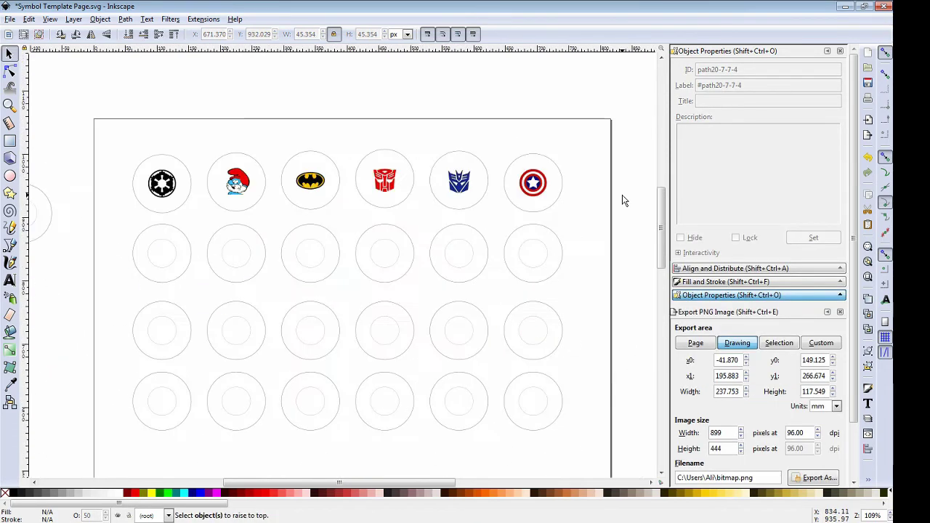
Delete the three rows of empty template circles.
{"action": "left_click_drag", "start_coordinate": [623, 228], "coordinate": [611, 199]}
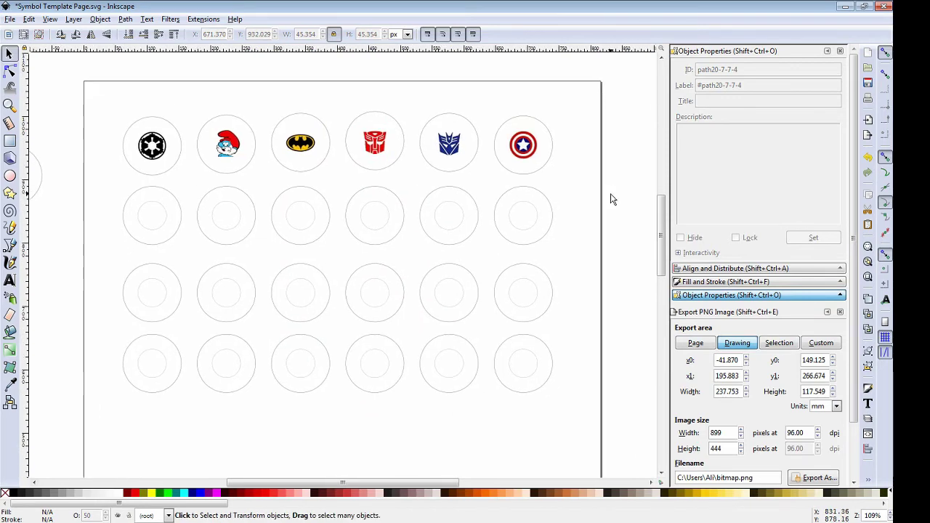
{"action": "left_click_drag", "start_coordinate": [615, 417], "coordinate": [105, 190]}
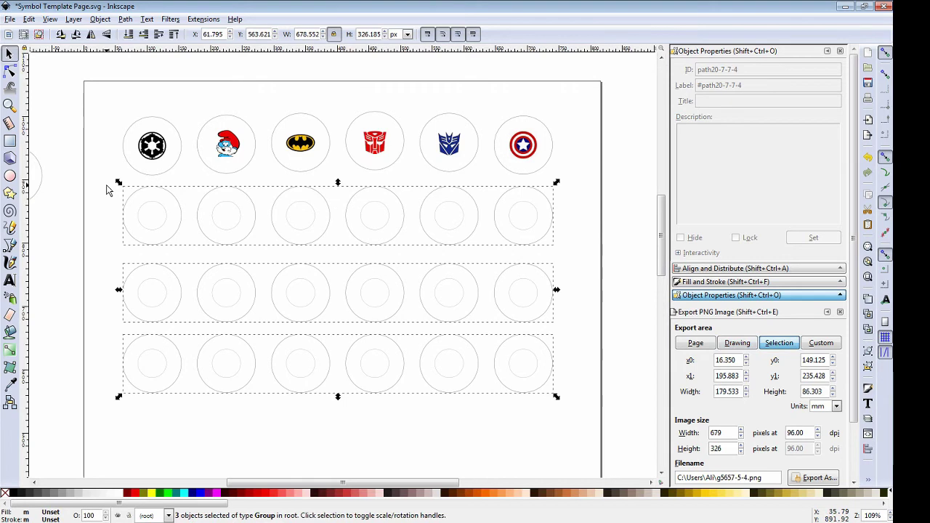
{"action": "key", "text": "Delete"}
Delete the first four logos, keeping Decepticon and Captain America, and open the Print dialog.
{"action": "left_click_drag", "start_coordinate": [109, 97], "coordinate": [416, 204]}
{"action": "key", "text": "Delete"}
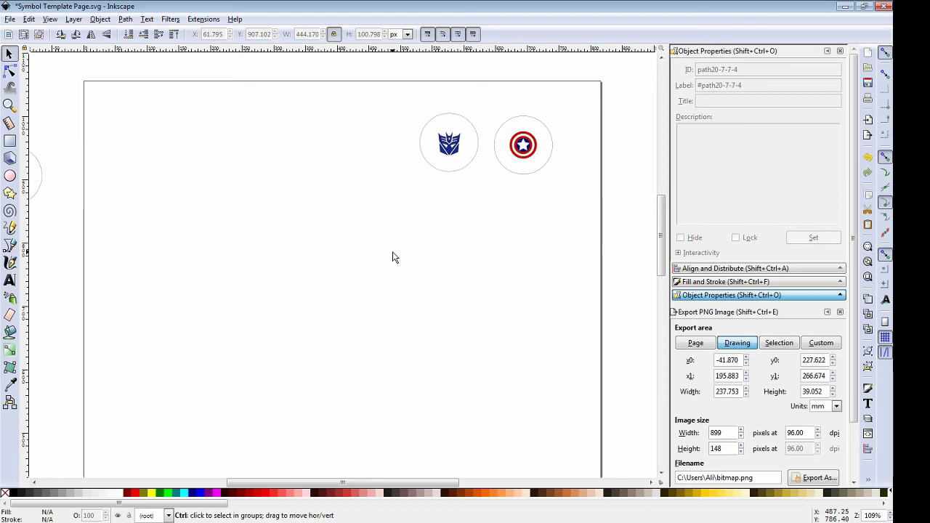
{"action": "key", "text": "ctrl+p"}
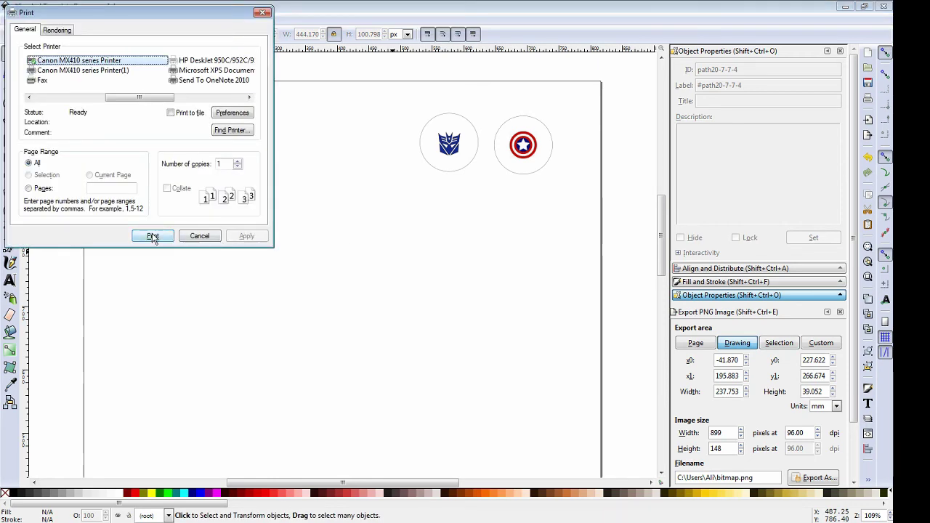